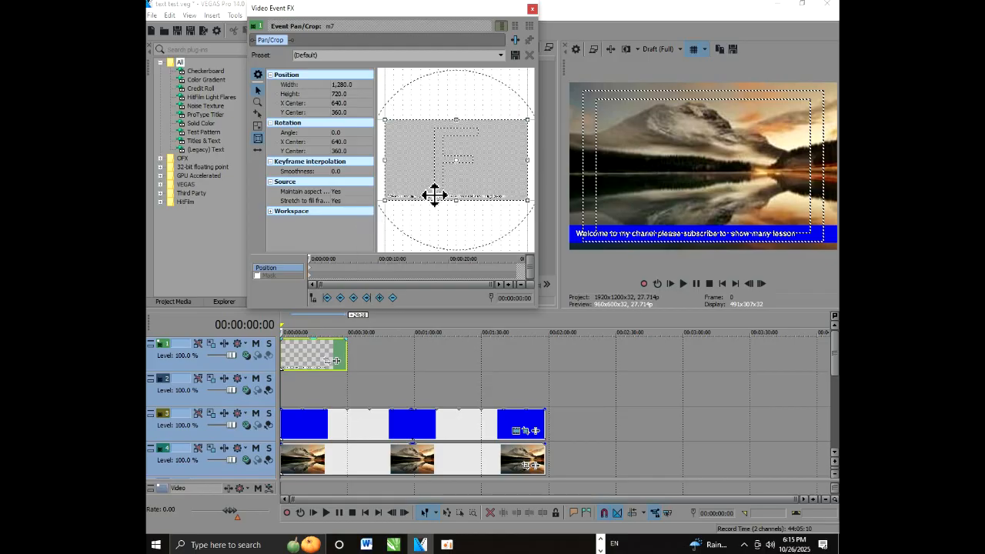
# - Set a Pan/Crop position at the start of the text event with the frame moved horizontally to X Center about -626
pyautogui.scroll(-3, 426, 199)
pyautogui.scroll(-1, 425, 199)
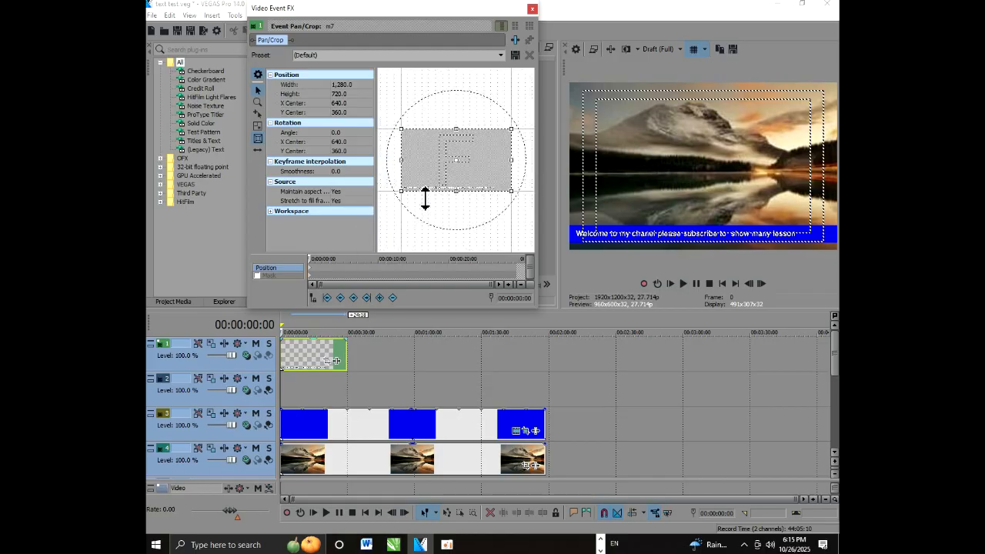
pyautogui.scroll(-5, 425, 199)
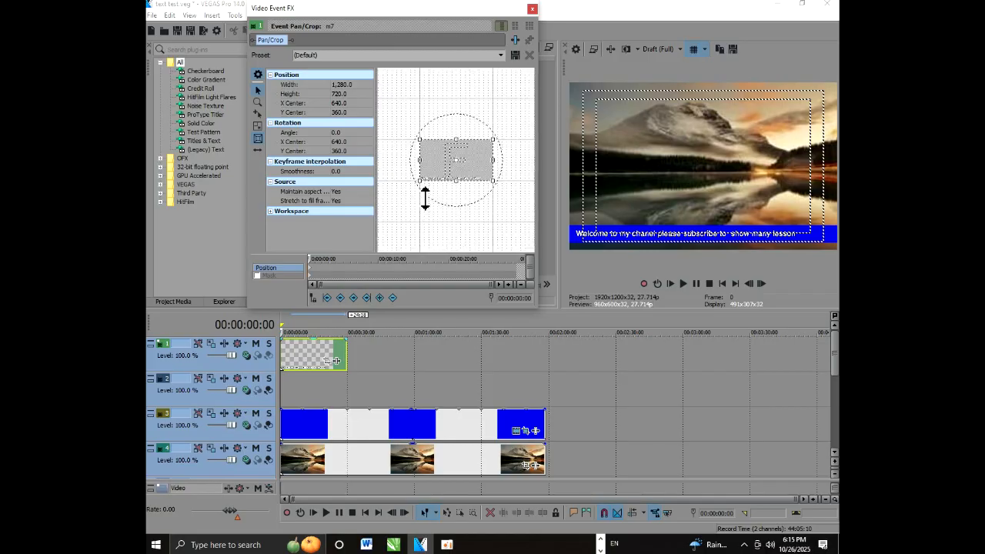
pyautogui.scroll(-1, 426, 199)
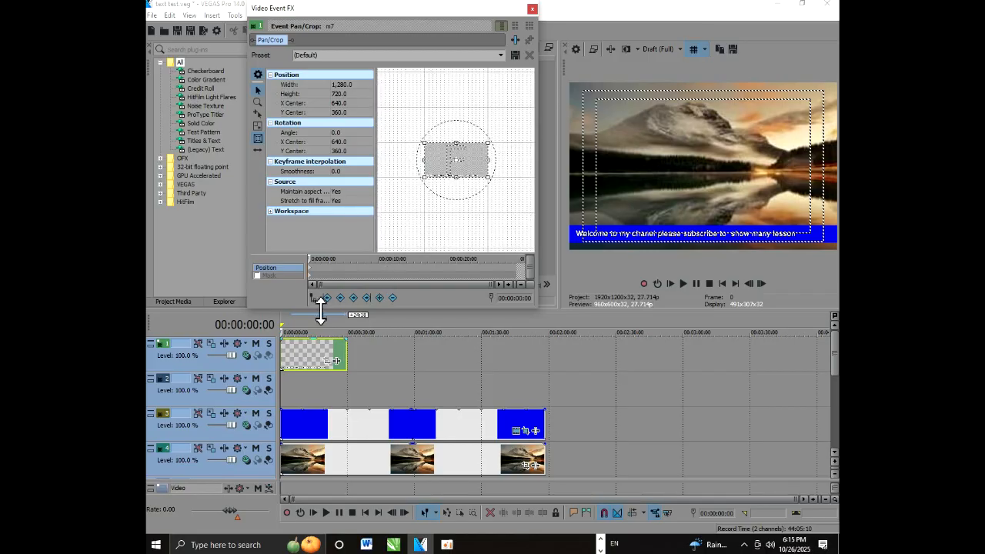
pyautogui.click(282, 328)
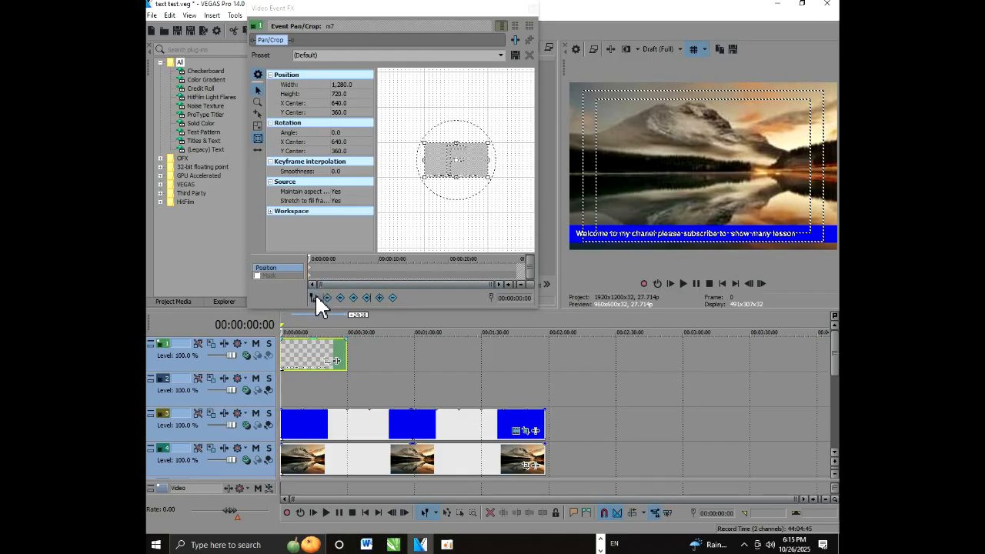
pyautogui.click(311, 297)
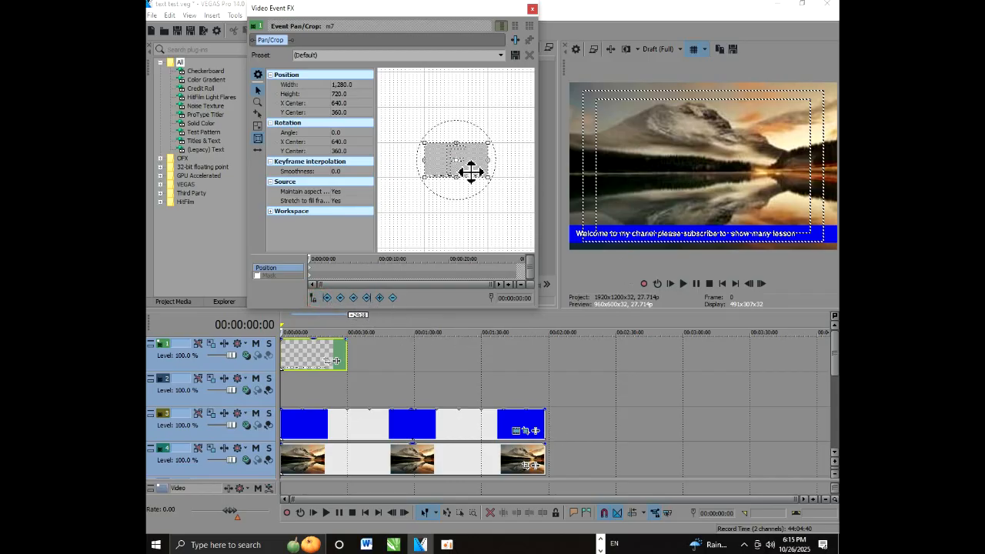
pyautogui.moveTo(475, 171); pyautogui.dragTo(413, 171)
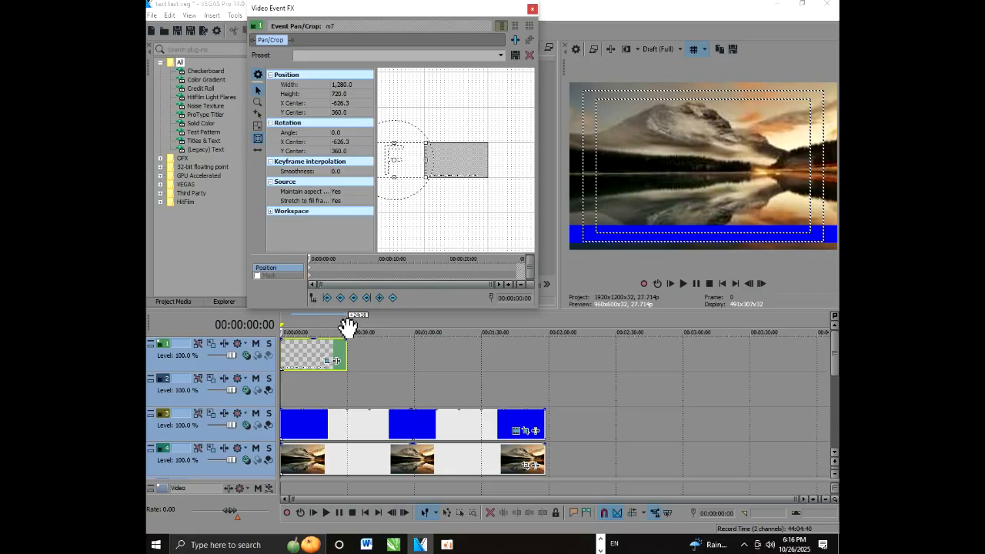
# - Set a Pan/Crop position at the end of the text event with the frame at X Center about 1,928, and close the Pan/Crop window
pyautogui.click(346, 348)
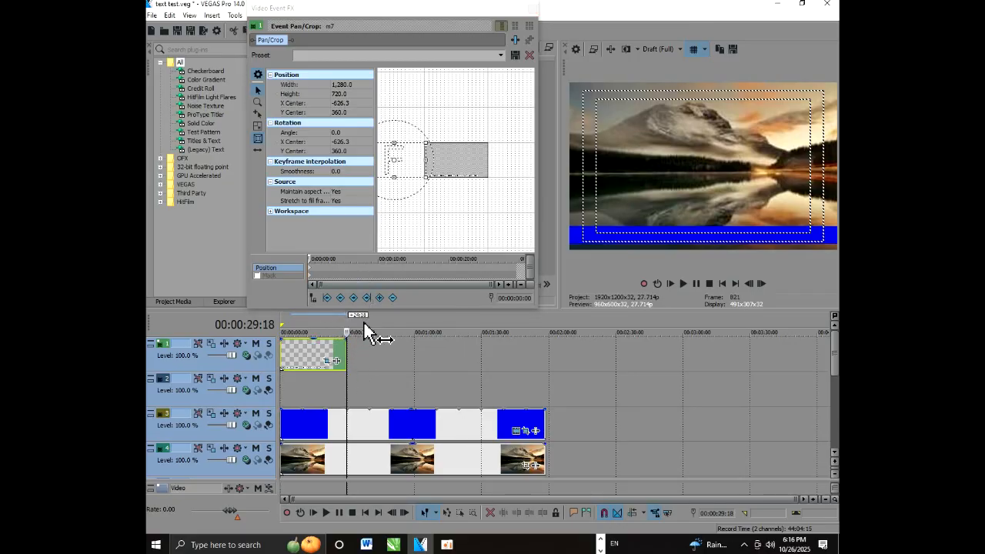
pyautogui.click(313, 298)
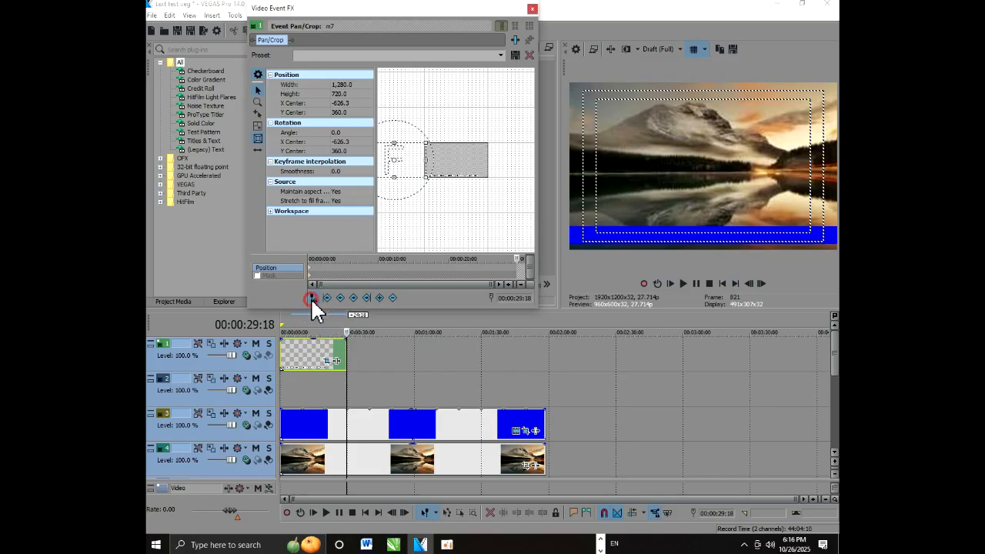
pyautogui.moveTo(396, 163); pyautogui.dragTo(522, 168)
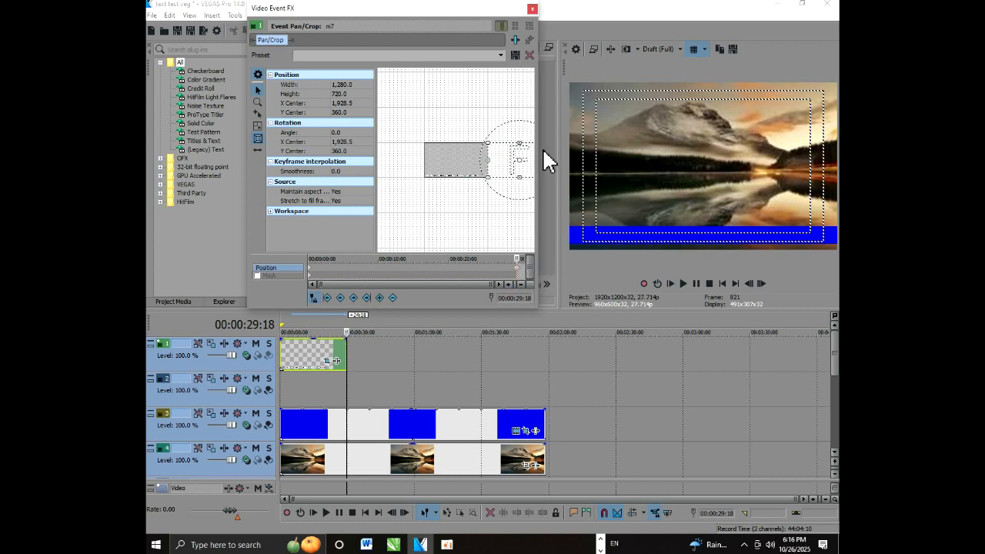
pyautogui.click(533, 9)
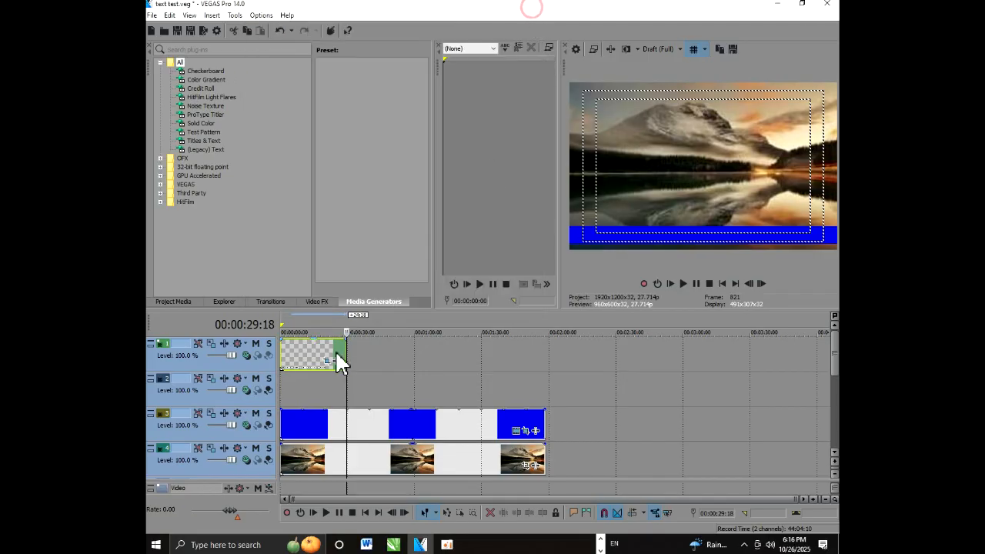
# - Play the project from the start to check the scrolling text over the blue bar
pyautogui.click(281, 319)
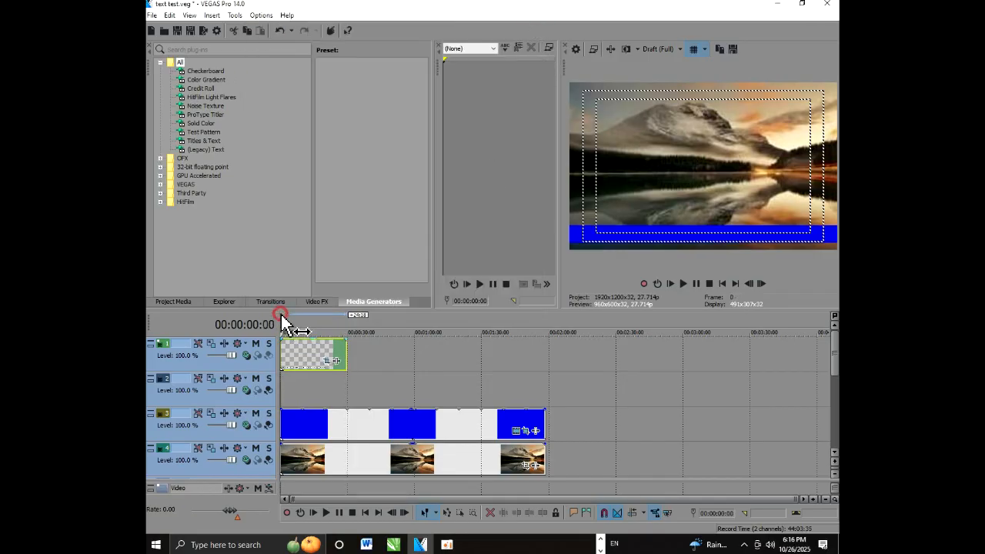
pyautogui.click(682, 284)
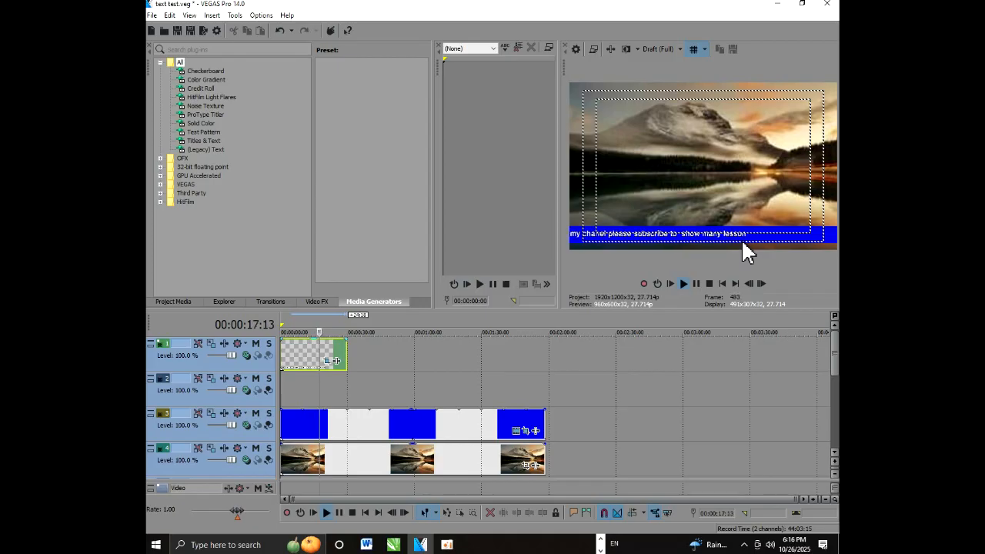
pyautogui.click(696, 284)
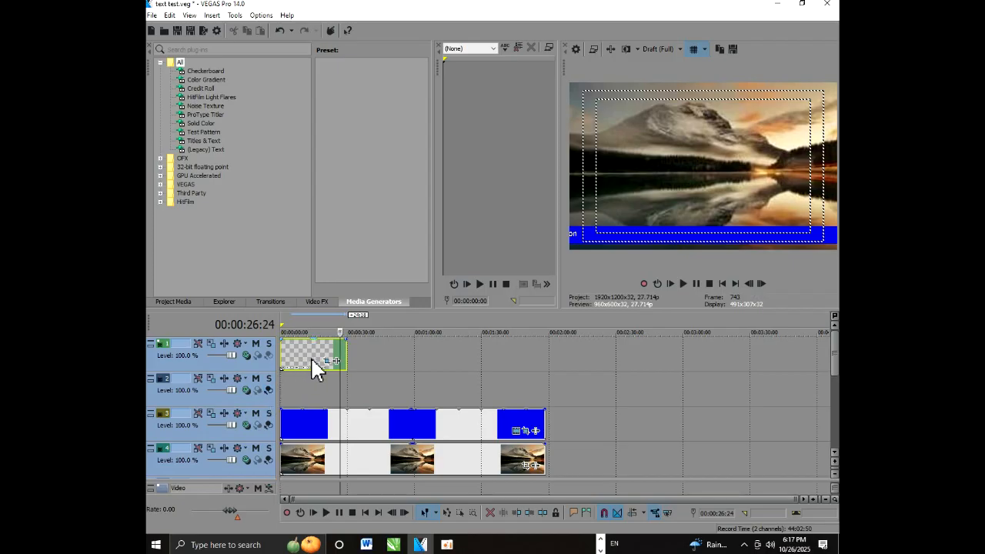
# - Copy the text event from track 1 to track 2, starting at about 20 seconds, and preview it from the start
pyautogui.moveTo(311, 359); pyautogui.dragTo(357, 401)
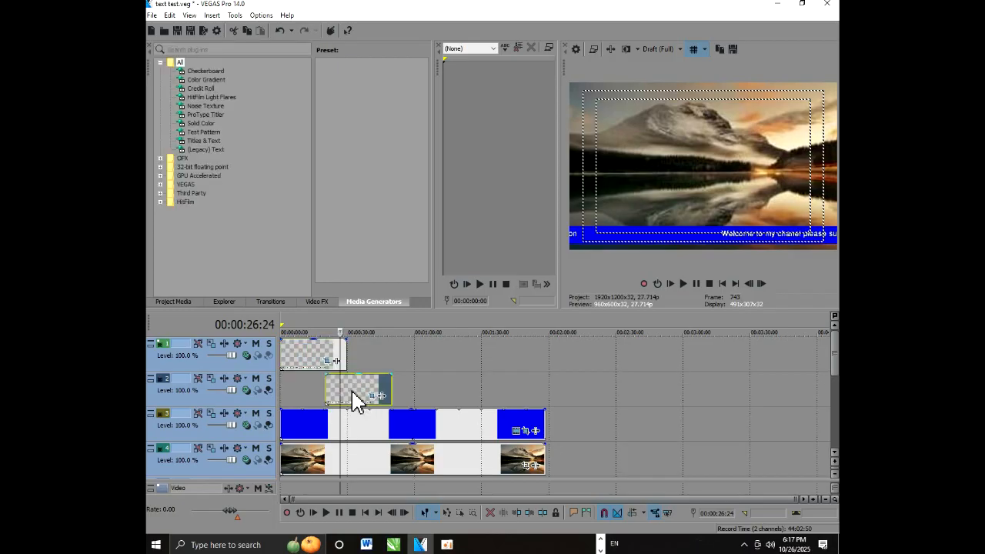
pyautogui.click(284, 325)
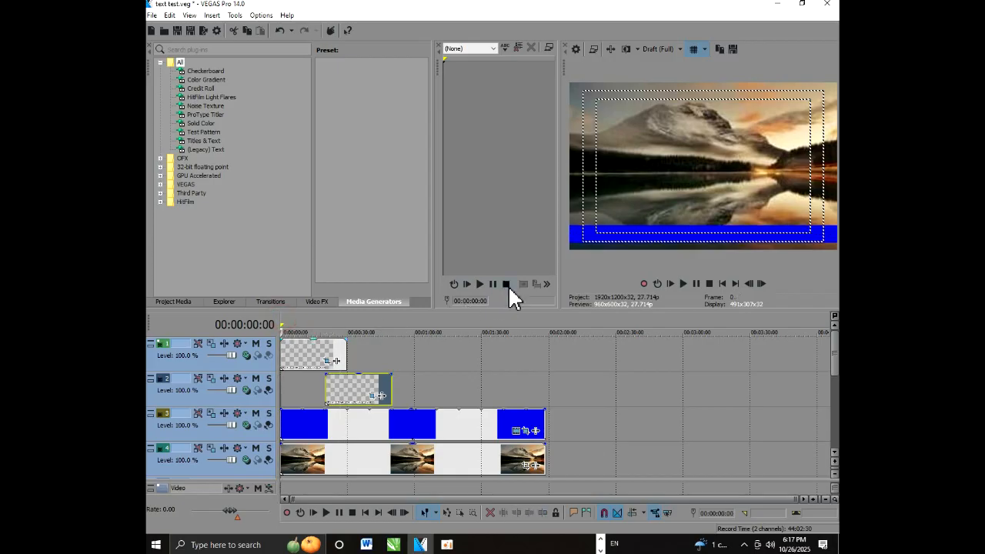
pyautogui.click(681, 284)
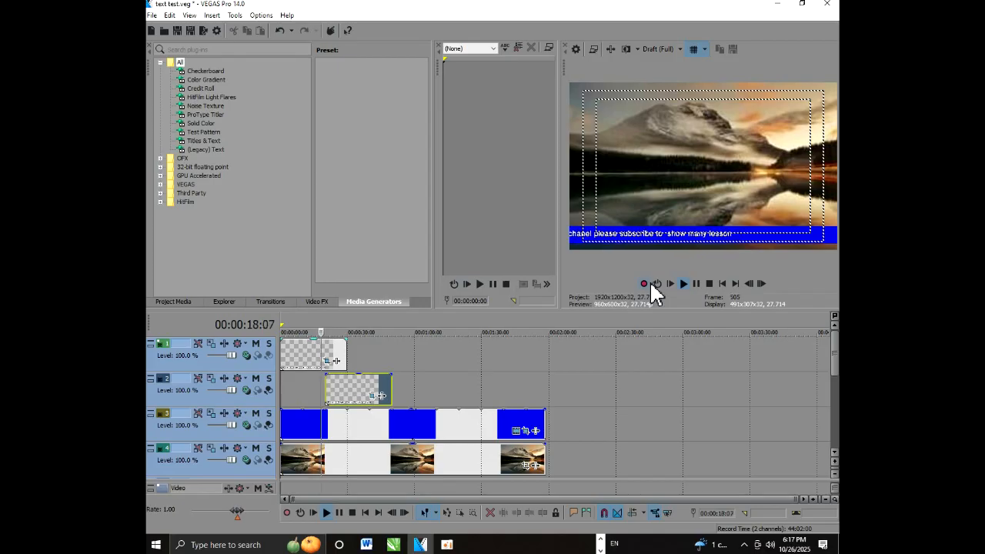
pyautogui.click(696, 284)
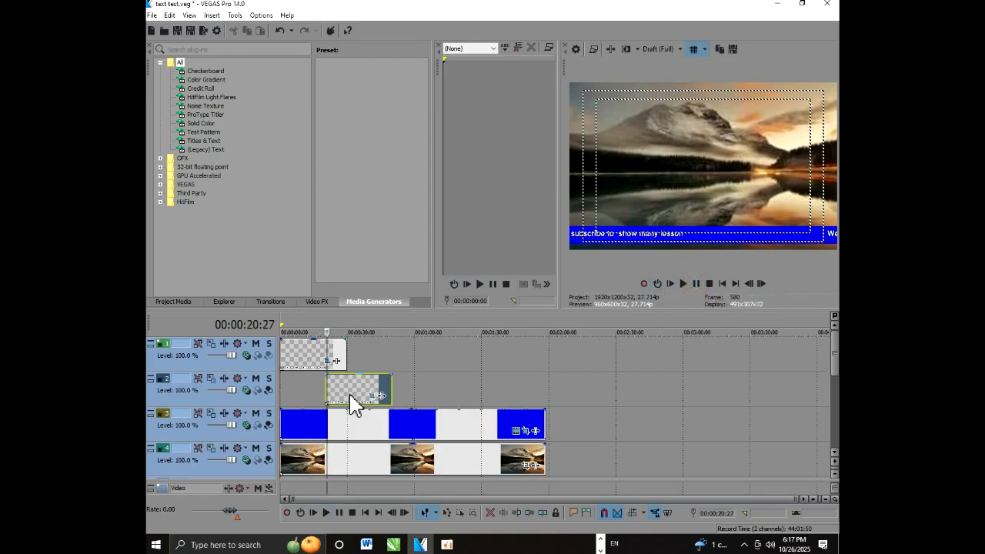
# - Move the text event on track 2 earlier, to start at about 15 seconds, and preview the text spacing from the start
pyautogui.moveTo(350, 402); pyautogui.dragTo(340, 402)
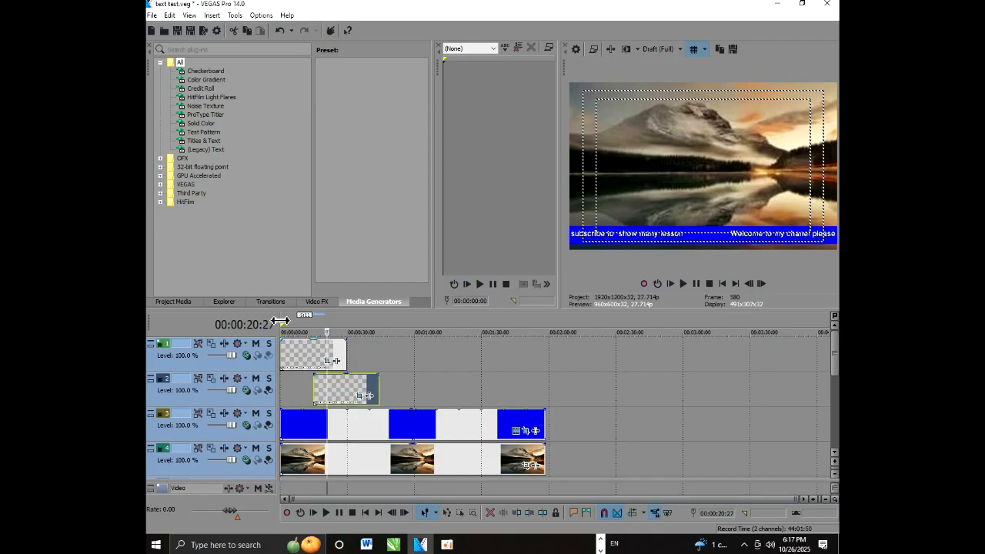
pyautogui.click(280, 323)
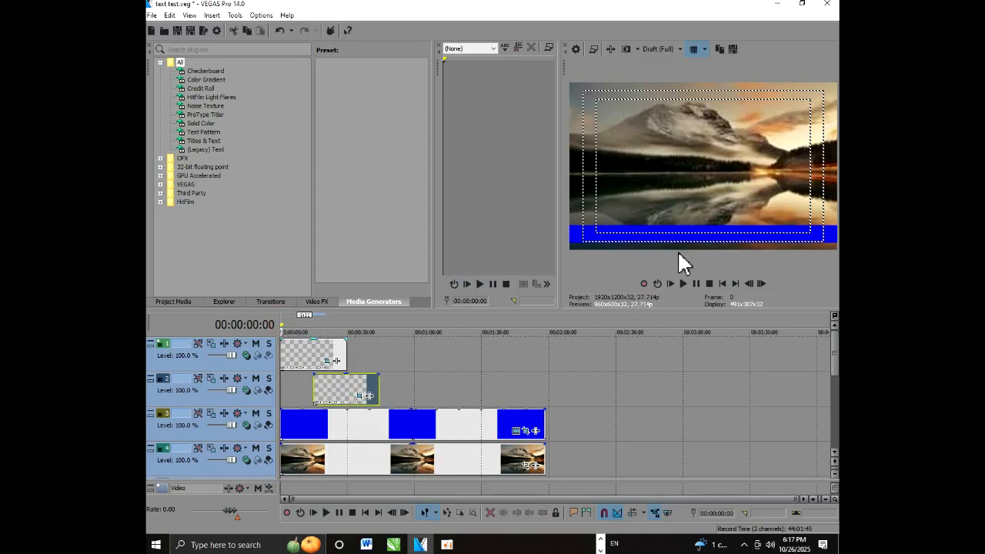
pyautogui.click(680, 284)
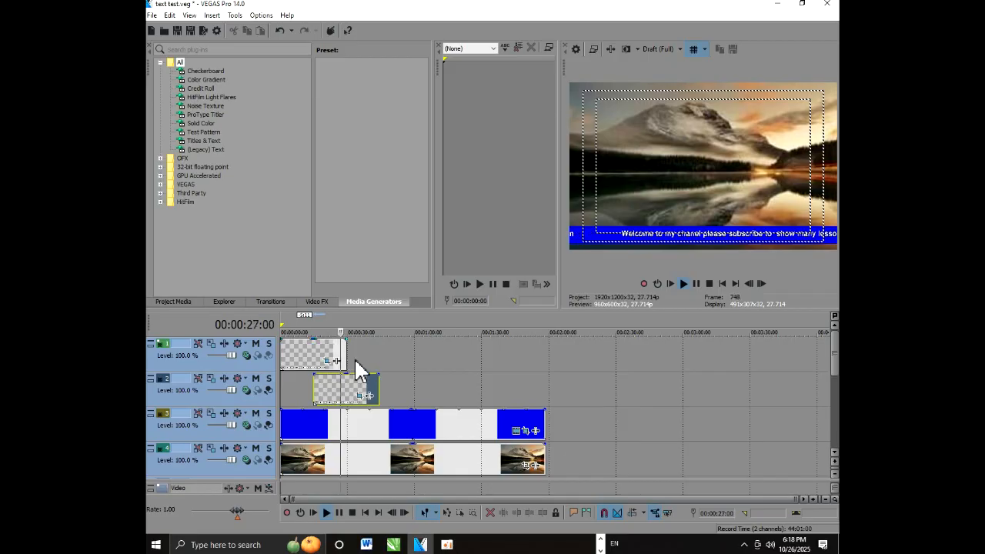
pyautogui.click(695, 283)
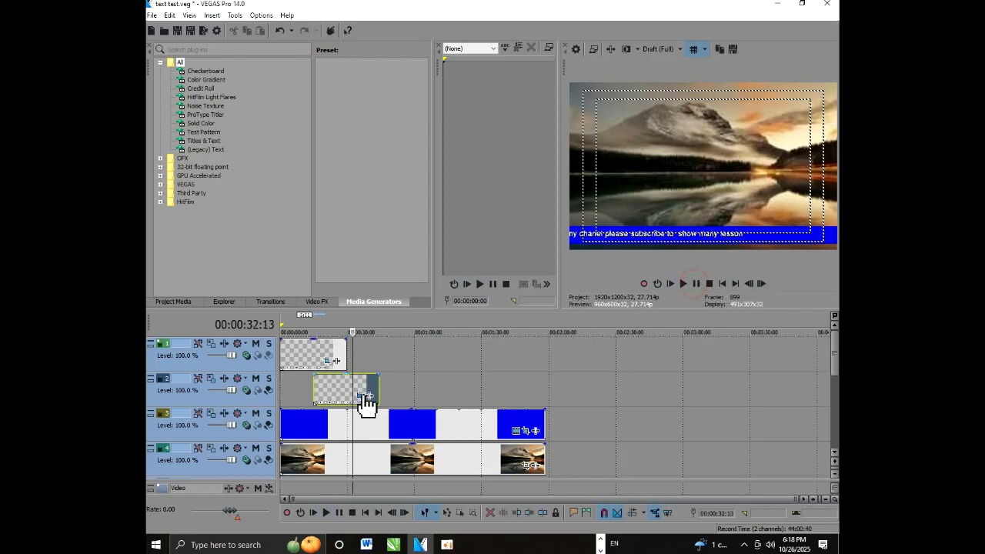
# - Copy both text events further along their tracks, with the track 1 copy starting at about 34 seconds, and preview the junction
pyautogui.click(334, 394)
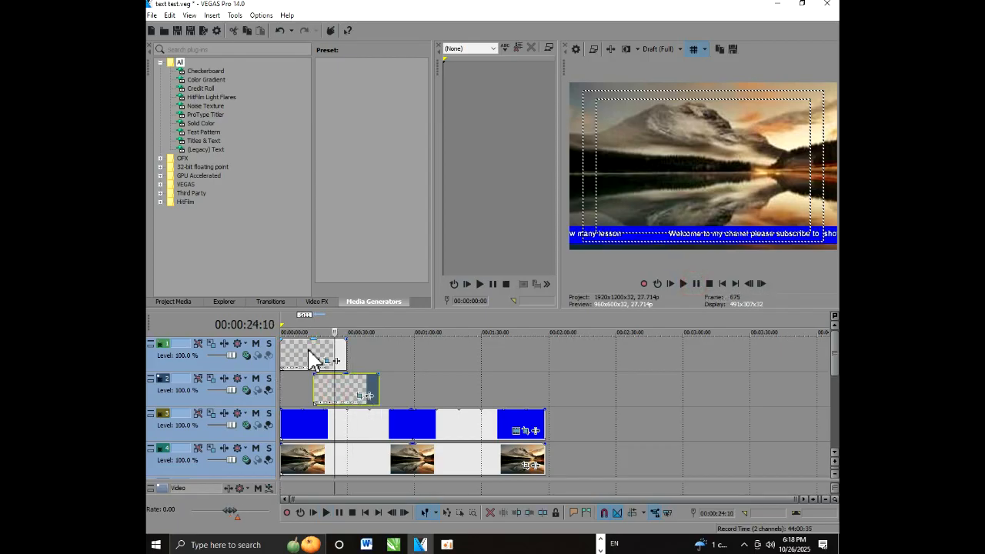
pyautogui.click(308, 352)
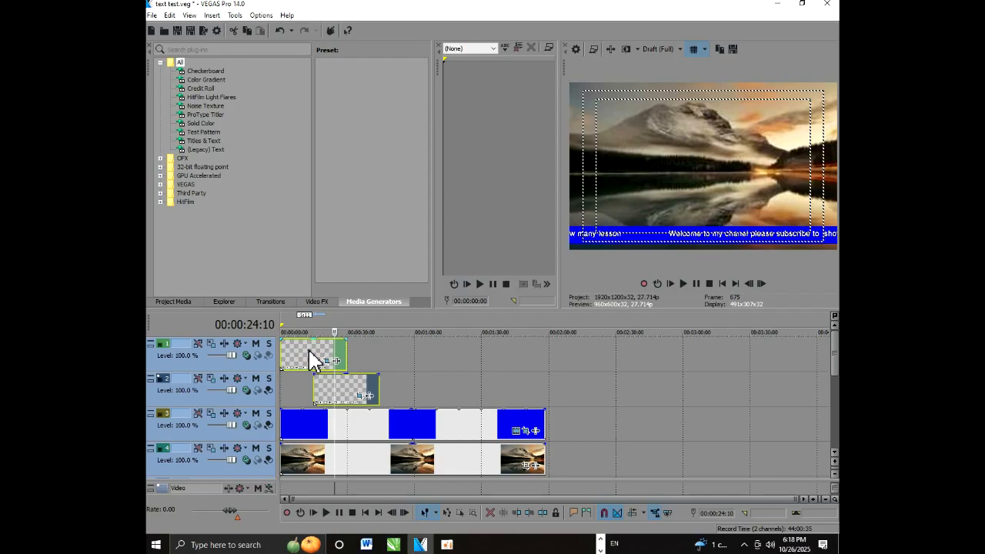
pyautogui.moveTo(309, 352); pyautogui.dragTo(385, 348)
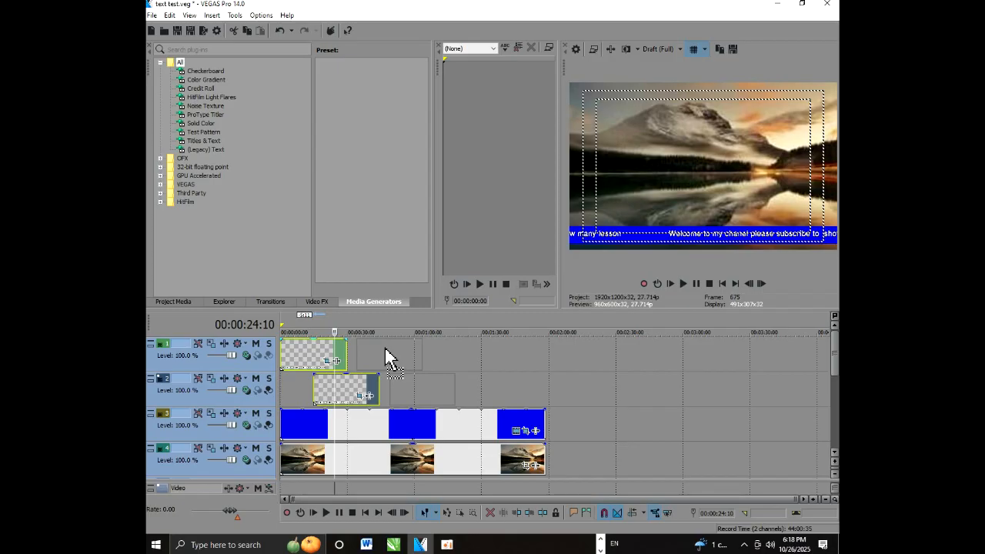
pyautogui.moveTo(385, 348); pyautogui.dragTo(384, 345)
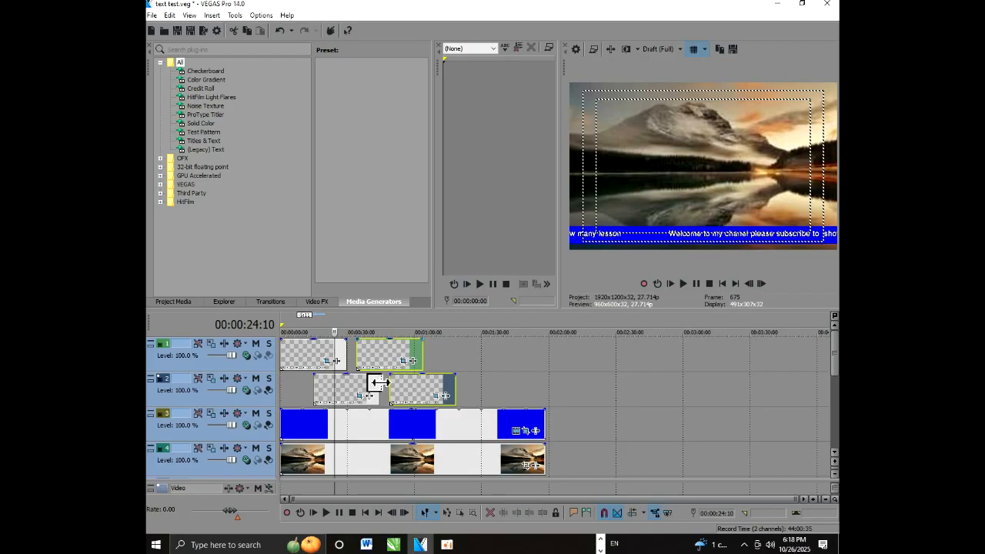
pyautogui.click(682, 284)
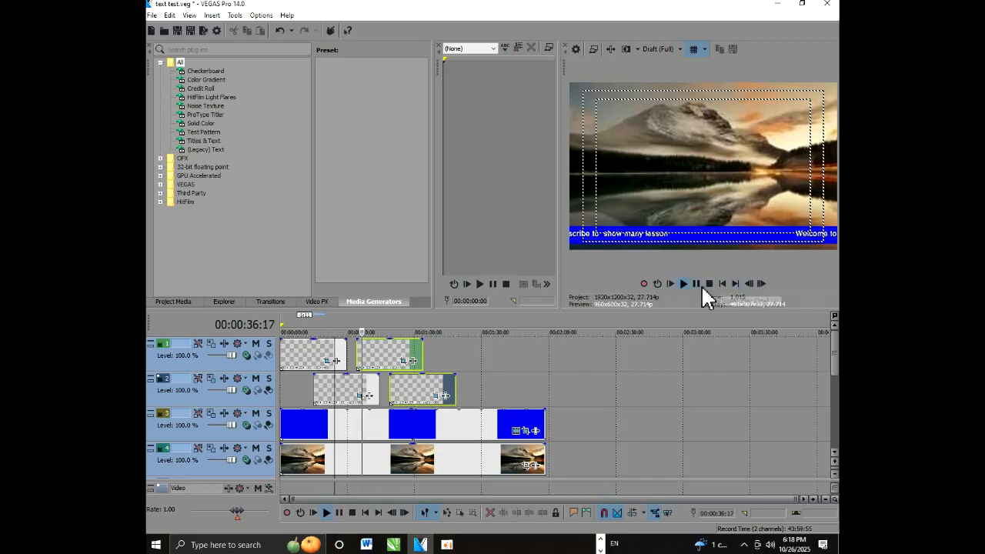
pyautogui.click(700, 284)
pyautogui.click(444, 397)
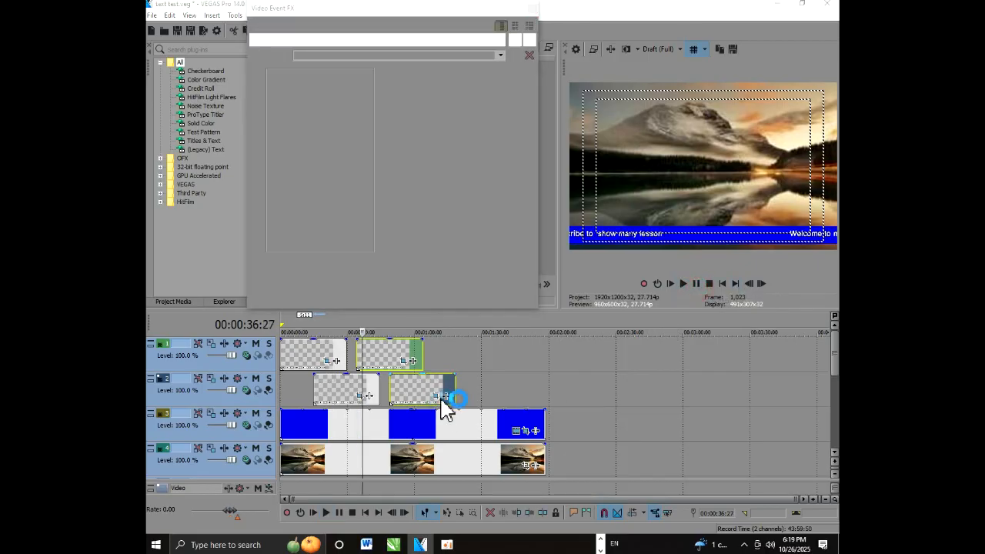
pyautogui.click(741, 138)
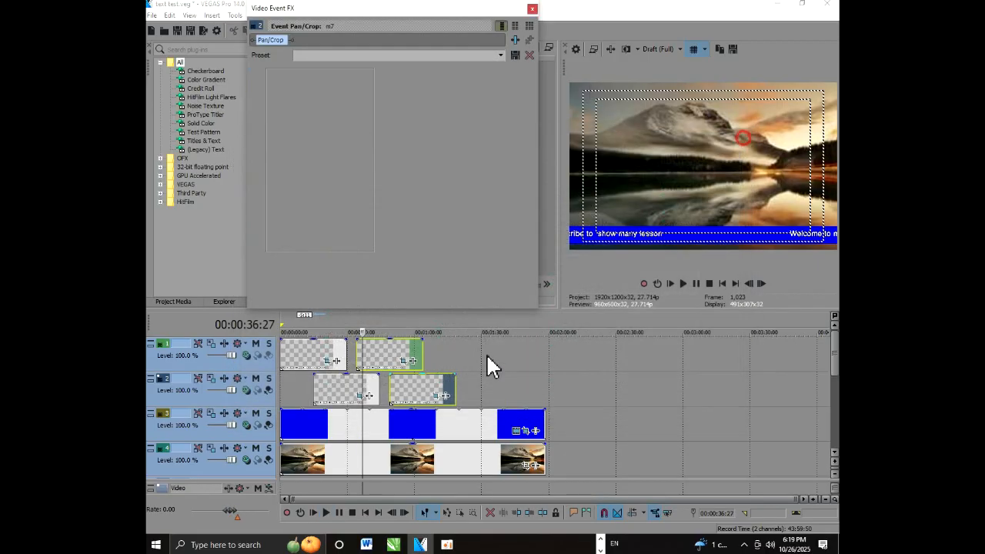
pyautogui.click(533, 9)
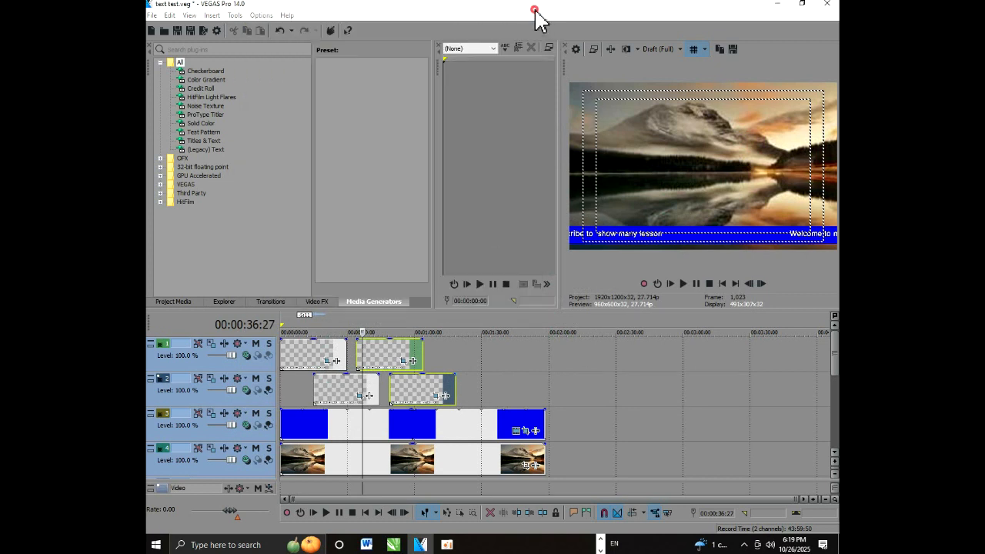
# - Shift both copied text events slightly earlier together, with the track 1 copy starting at about 32 seconds, and preview the gap
pyautogui.click(379, 362)
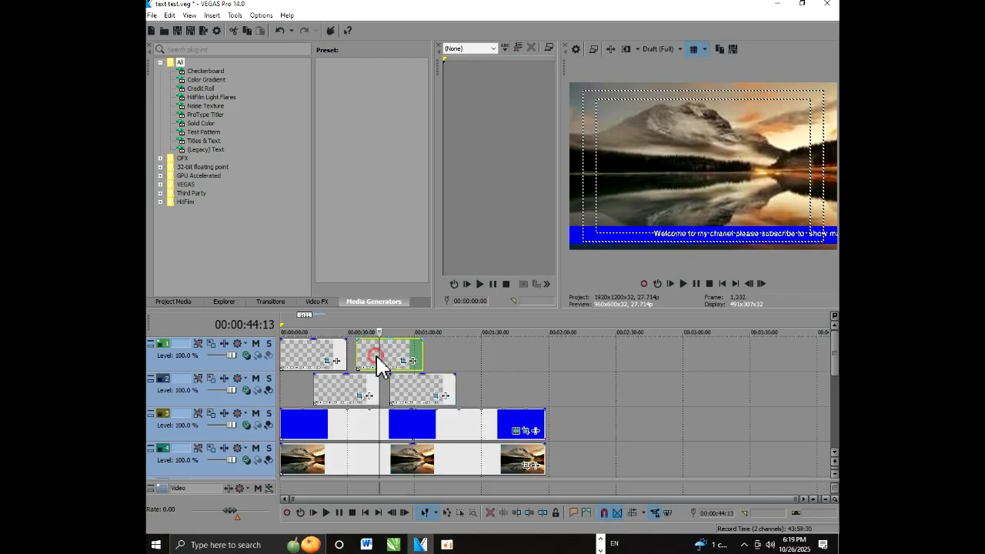
pyautogui.keyDown('ctrl'); pyautogui.click(408, 385); pyautogui.keyUp('ctrl')
pyautogui.moveTo(387, 354); pyautogui.dragTo(381, 353)
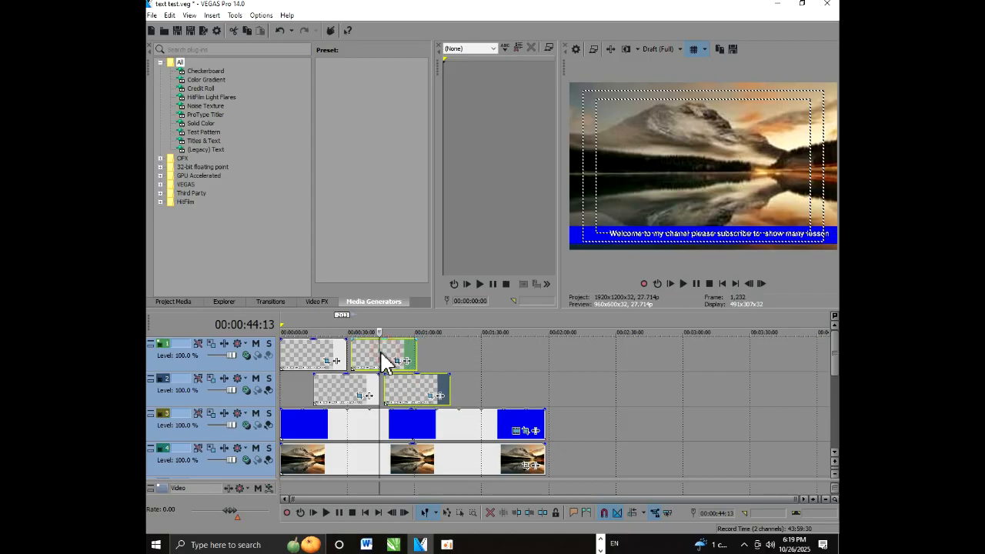
pyautogui.click(343, 324)
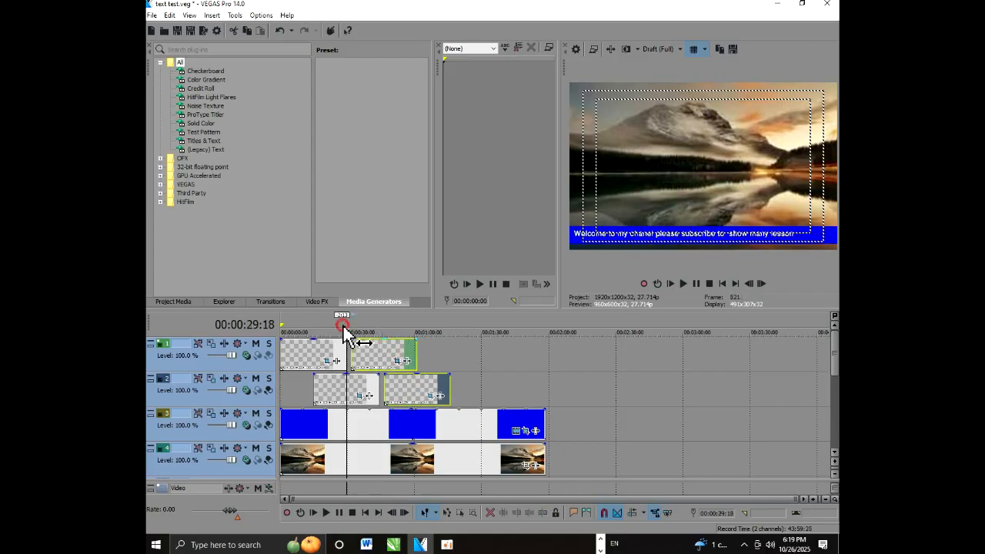
pyautogui.click(683, 283)
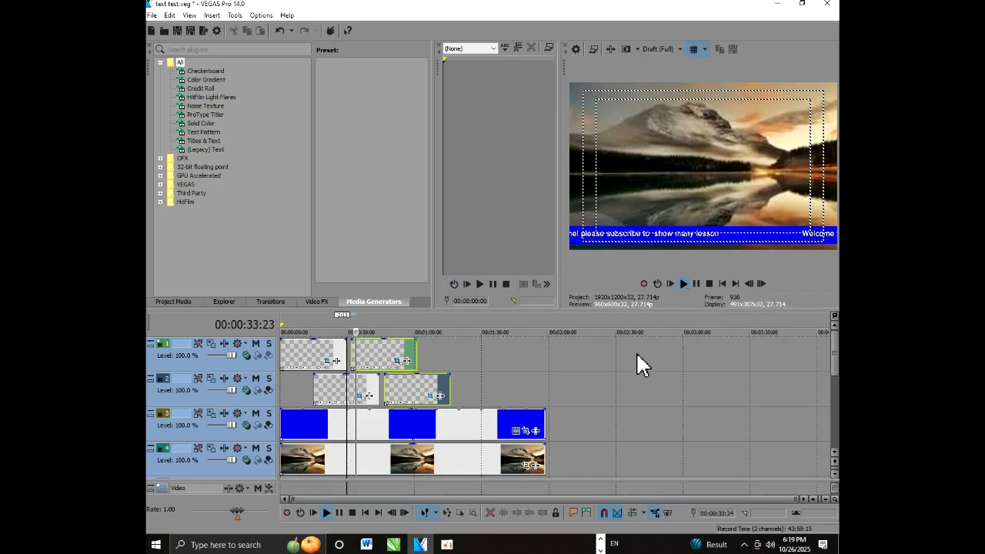
pyautogui.click(696, 283)
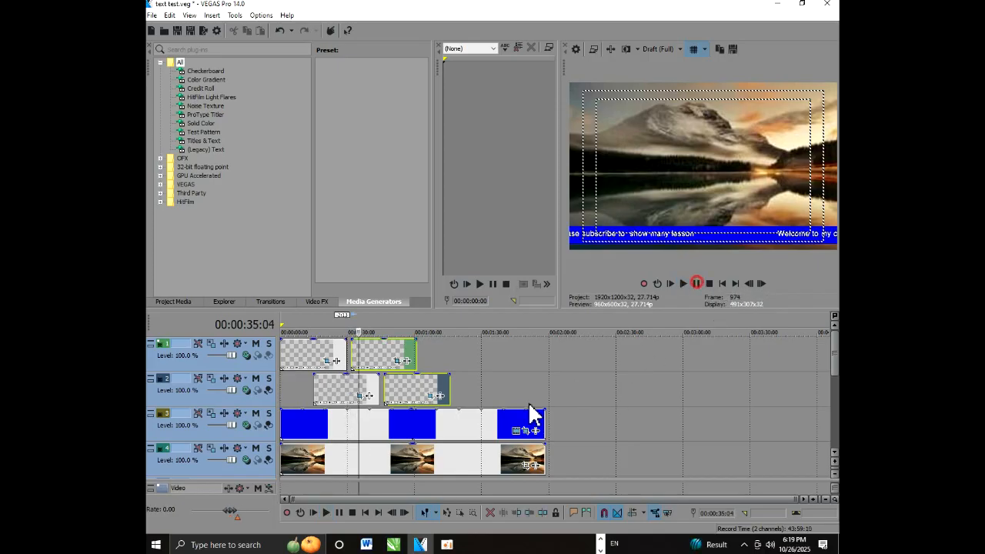
# - Copy the second pair of text events directly after itself on tracks 1 and 2, and play the project from the start
pyautogui.click(402, 394)
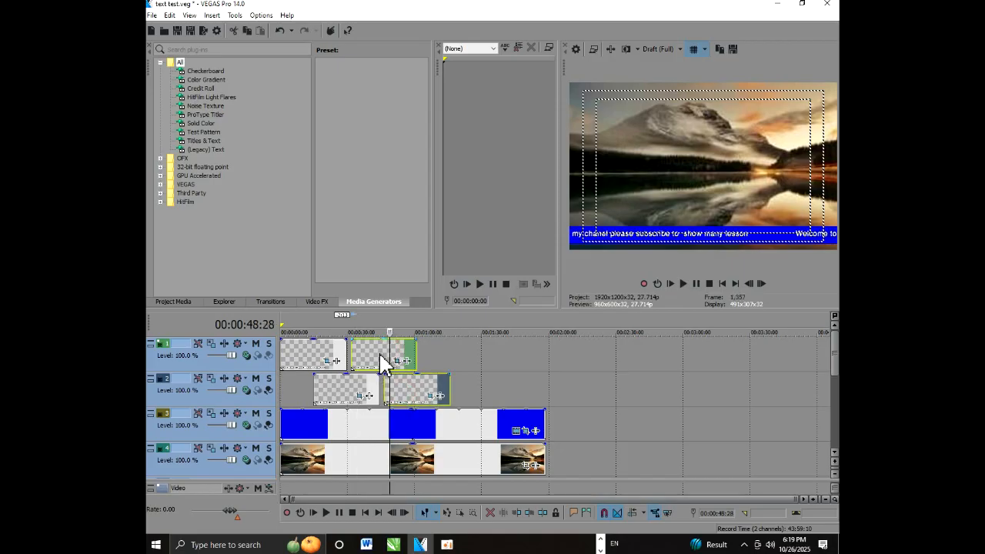
pyautogui.moveTo(380, 354); pyautogui.dragTo(450, 354)
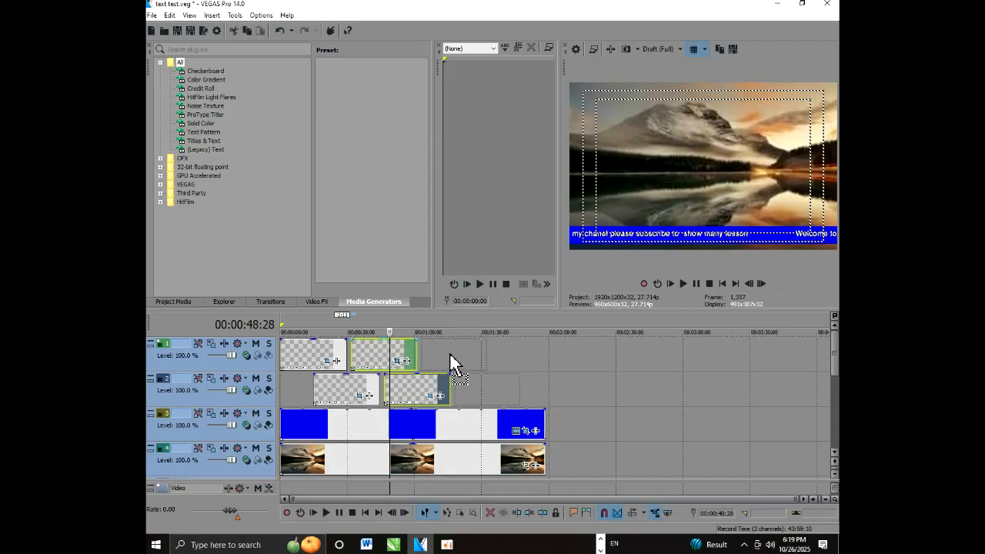
pyautogui.moveTo(450, 358); pyautogui.dragTo(455, 359)
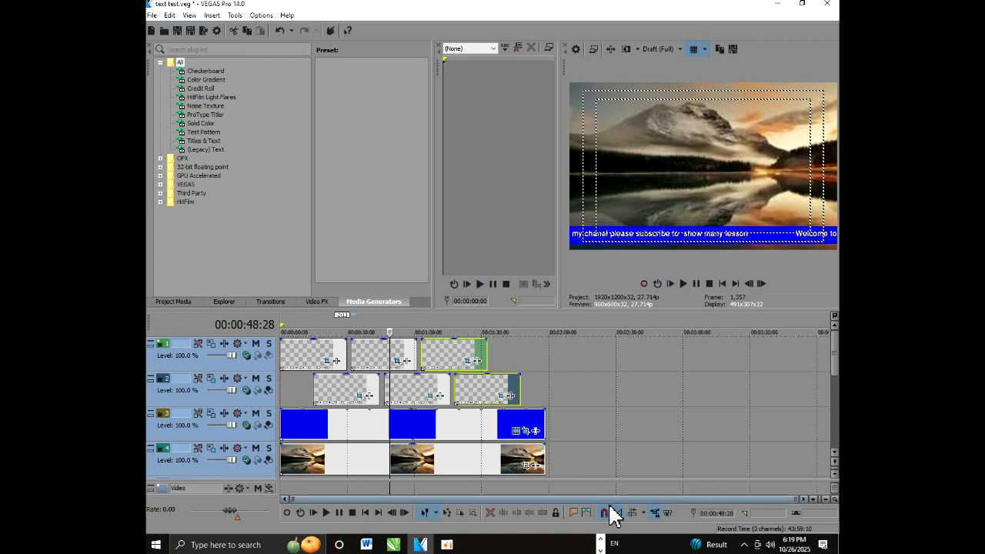
pyautogui.click(283, 326)
pyautogui.click(683, 283)
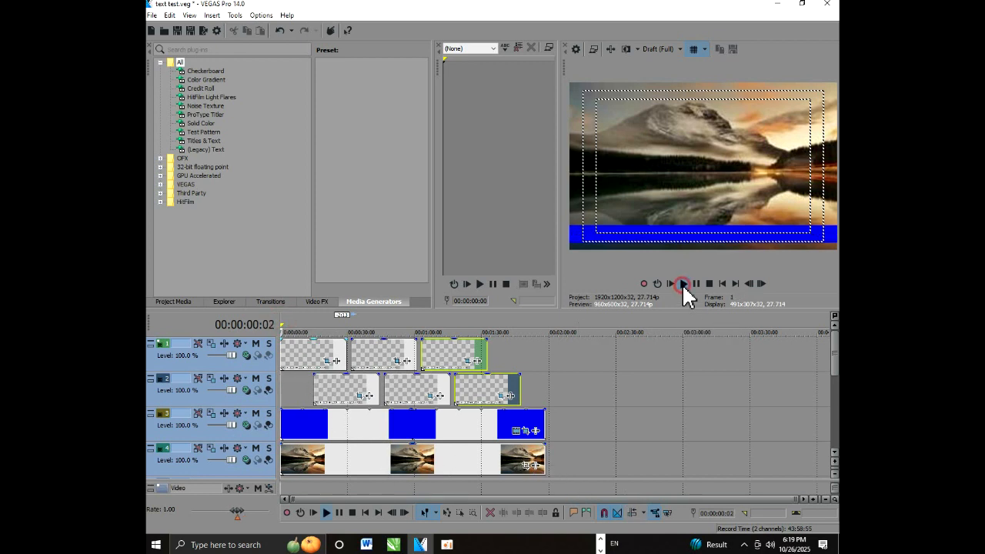